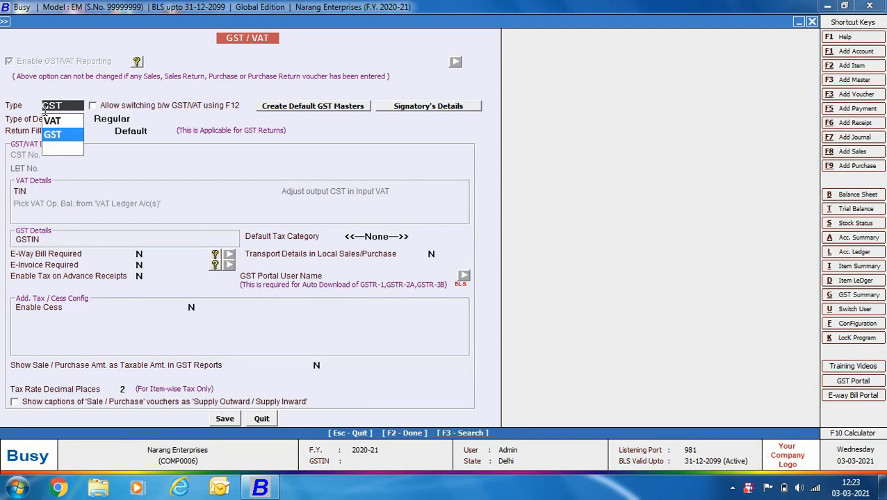
# Step: Keep tax type GST and dealer type Regular, and set return filing frequency to Monthly
pyautogui.press('Return')
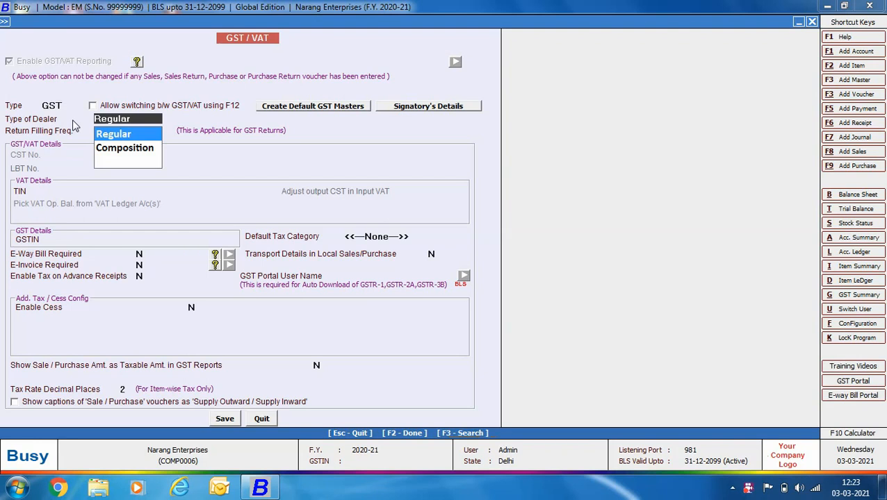
pyautogui.press('Return')
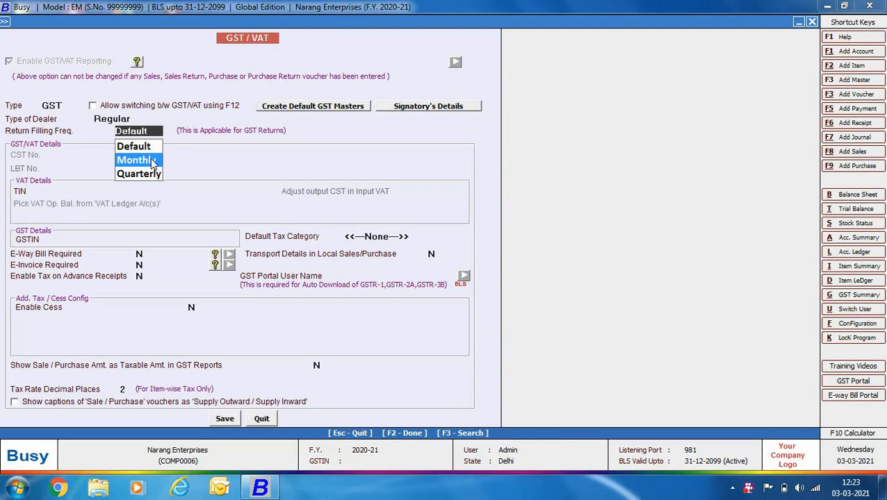
pyautogui.click(153, 162)
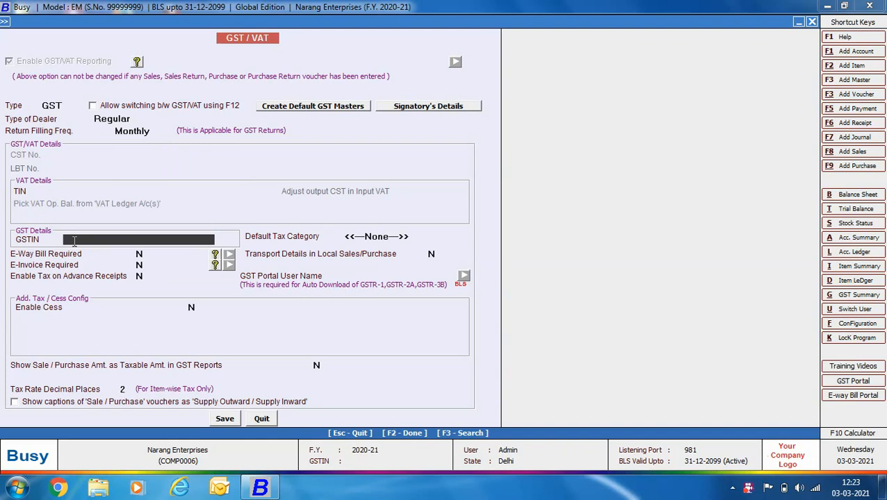
# Step: Enter the company's GSTIN in the GST/VAT settings form
pyautogui.write('07AEFGT1234A1ZA')
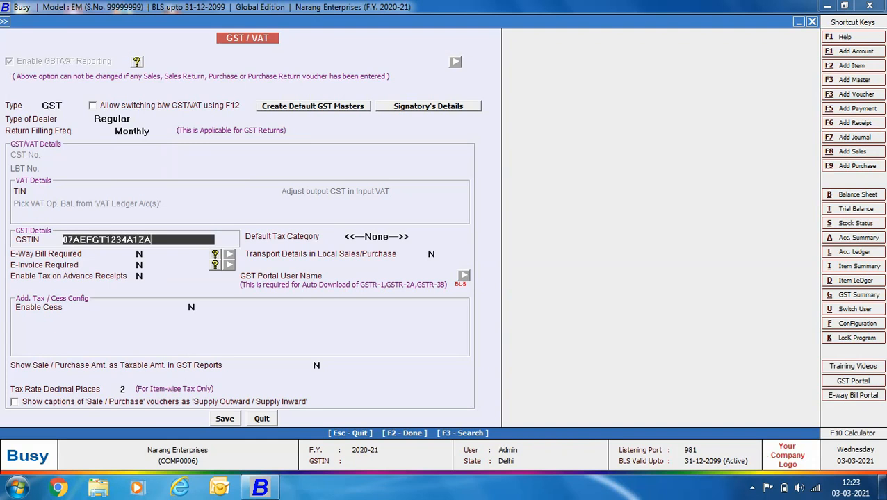
pyautogui.press('Return')
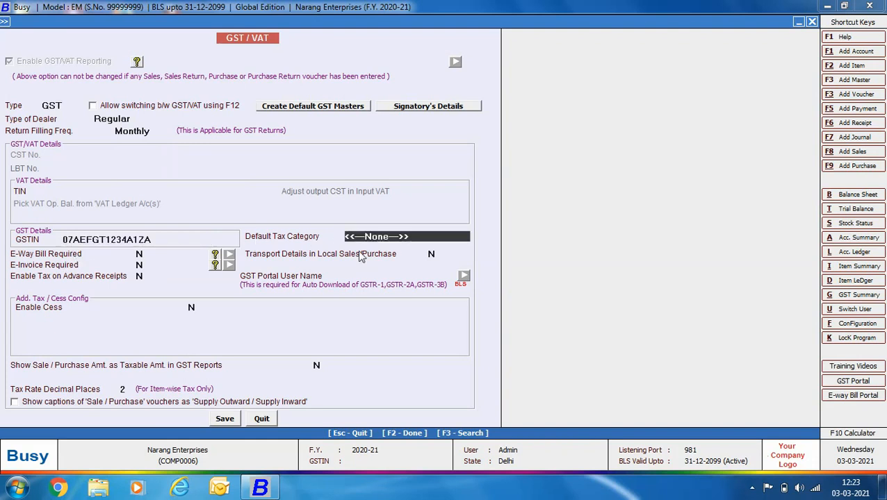
pyautogui.press('space')
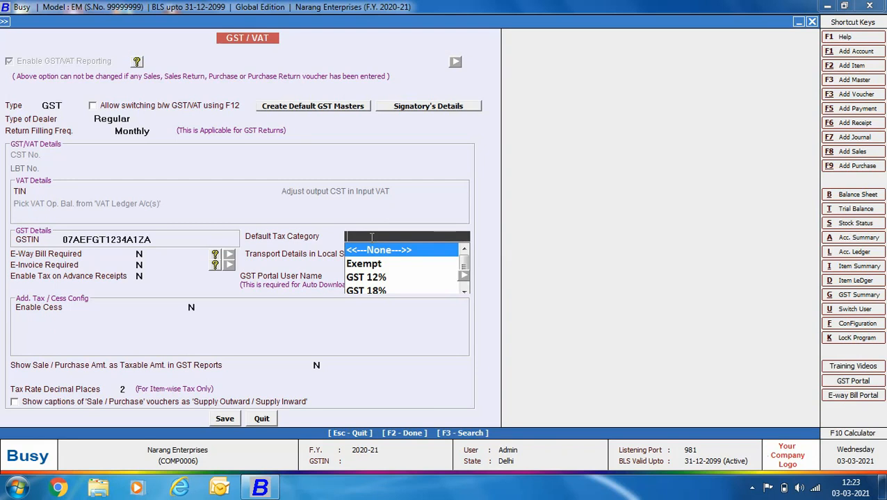
# Step: Leave Default Tax Category as None and set E-Way Bill and transport details to Y
pyautogui.press('Return')
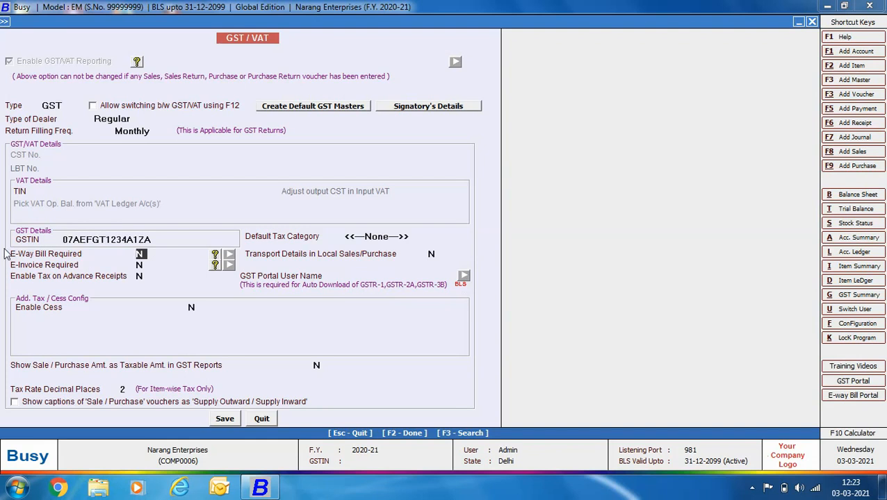
pyautogui.write('y')
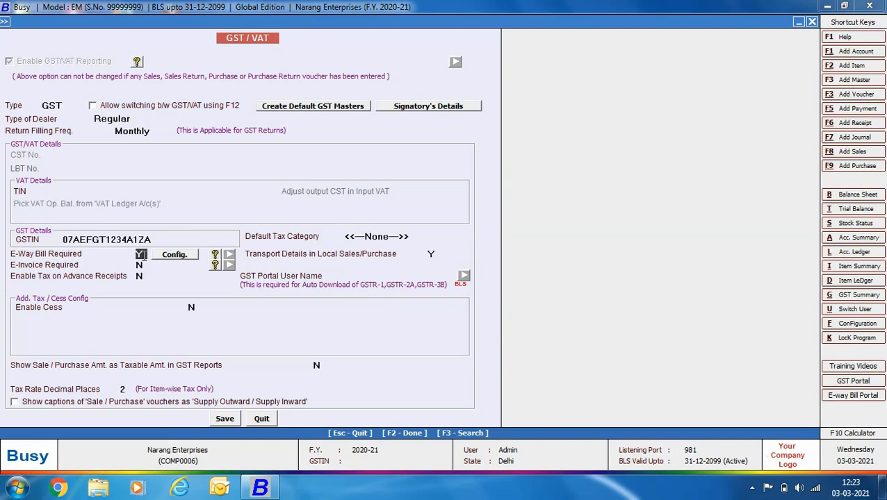
pyautogui.press('Return')
pyautogui.press('Return')
pyautogui.write('Y')
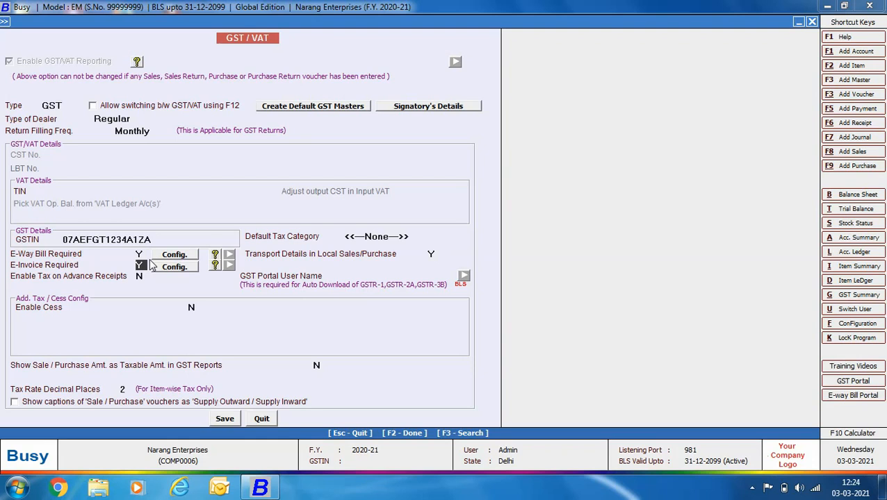
# Step: Enable tax on advance receipts, enter the GST portal user name, and enable Cess
pyautogui.press('Return')
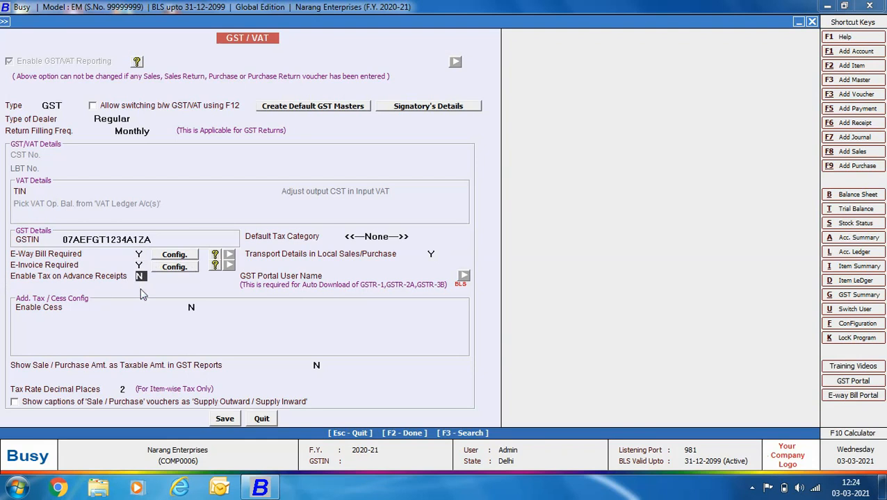
pyautogui.write('Y')
pyautogui.press('Return')
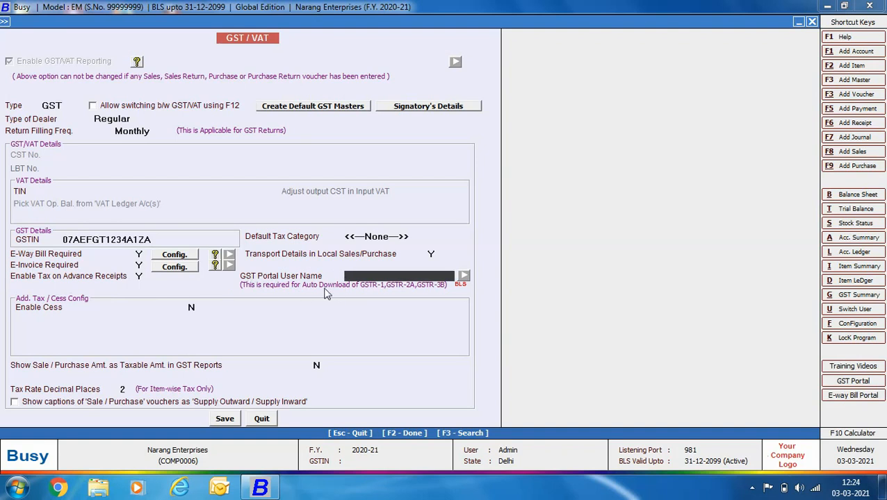
pyautogui.write('apg_1234')
pyautogui.press('Return')
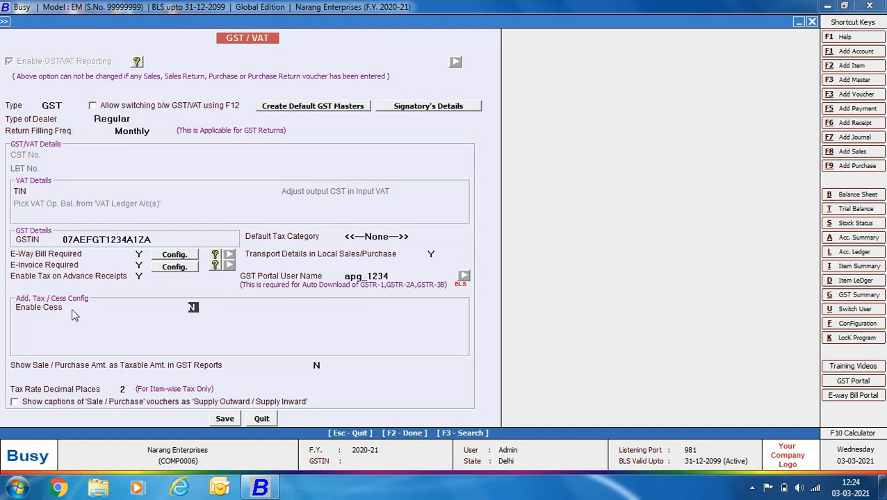
pyautogui.write('Y')
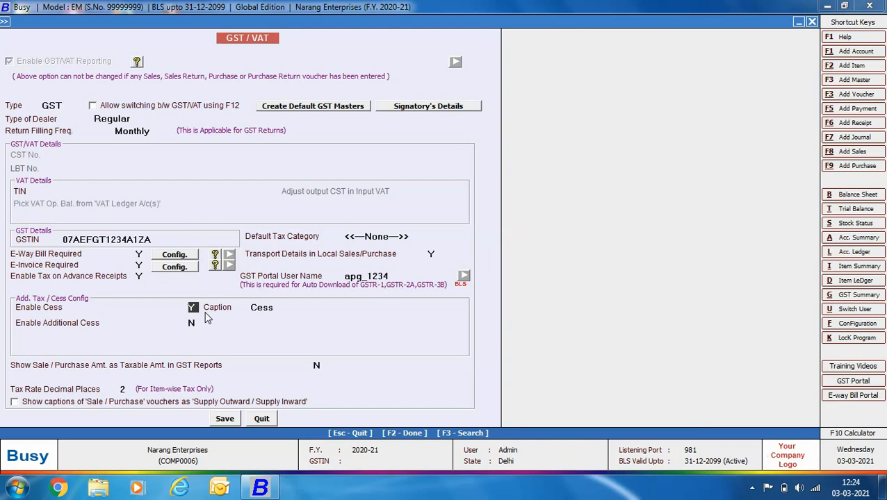
# Step: Keep the Cess caption and enable Additional Cess with caption ACess
pyautogui.press('Return')
pyautogui.press('Return')
pyautogui.press('y')
pyautogui.press('Return')
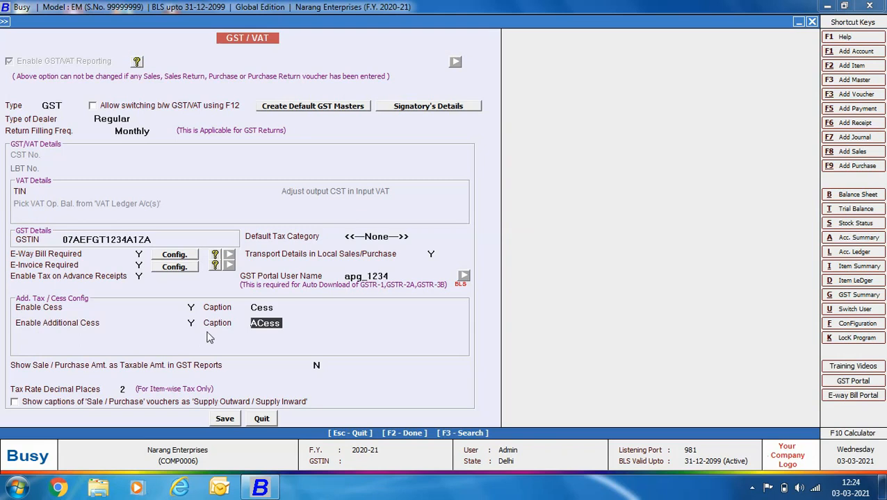
pyautogui.press('Return')
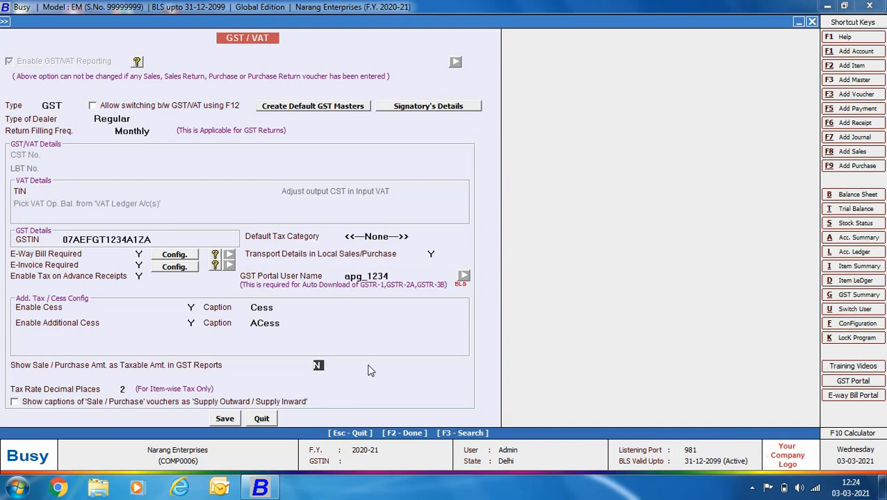
# Step: Save the GST/VAT settings and exit the Features/Options screen
pyautogui.press('Return')
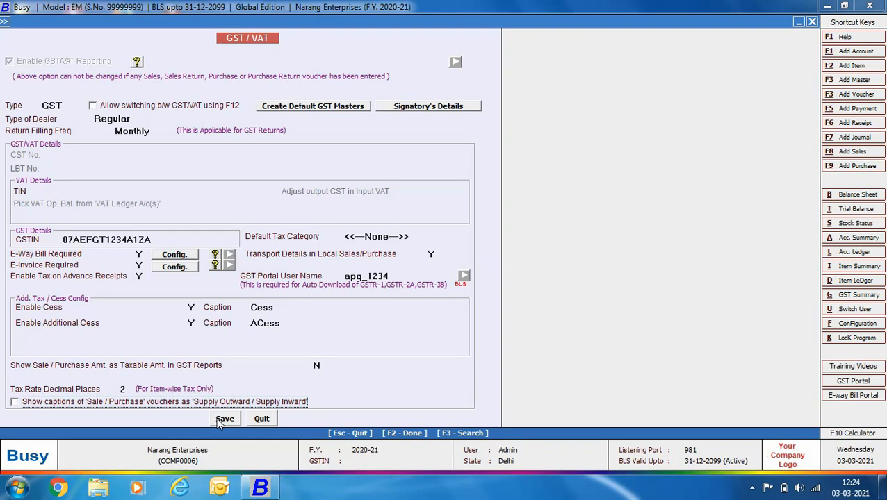
pyautogui.click(218, 418)
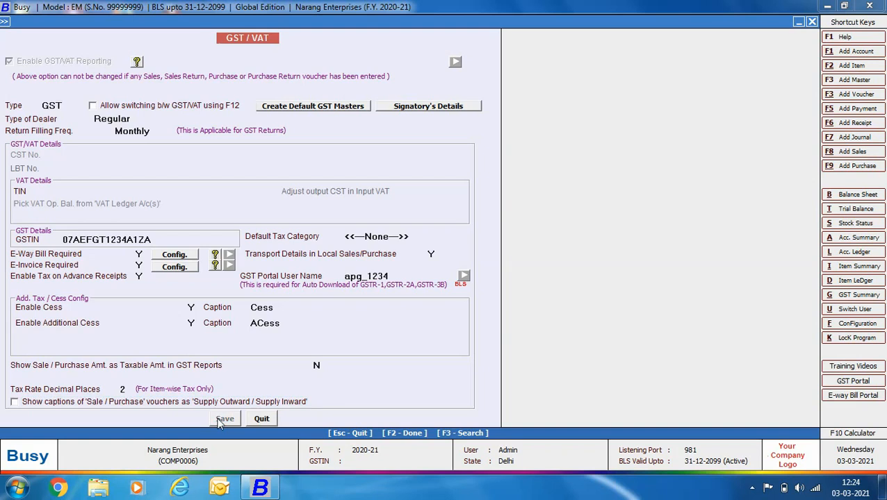
pyautogui.click(89, 402)
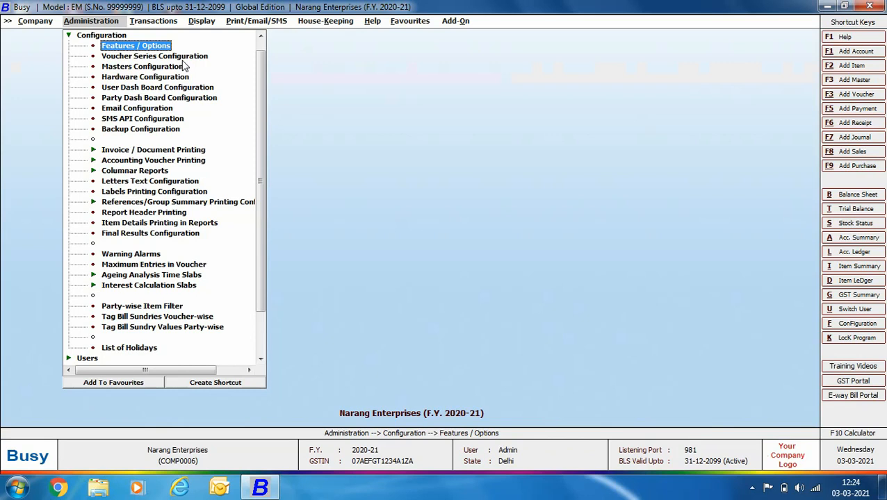
# Step: Open the voucher configuration settings for the Sales voucher type's Main series
pyautogui.press('Down')
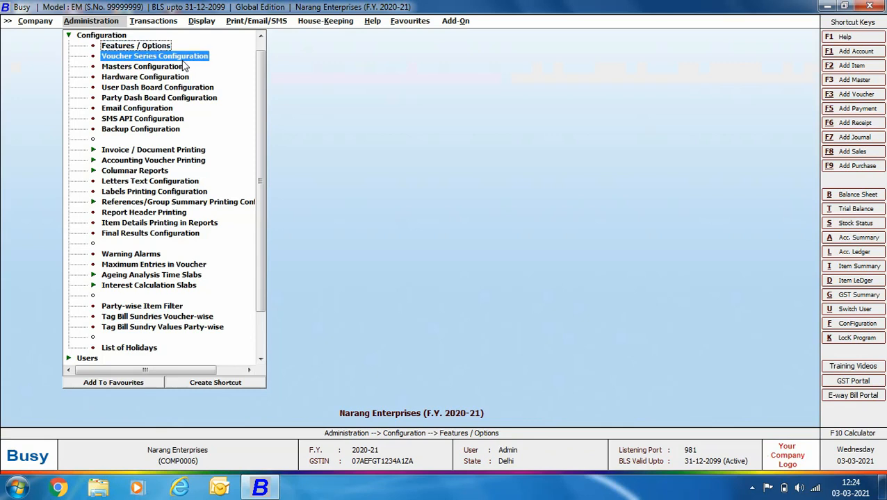
pyautogui.press('Return')
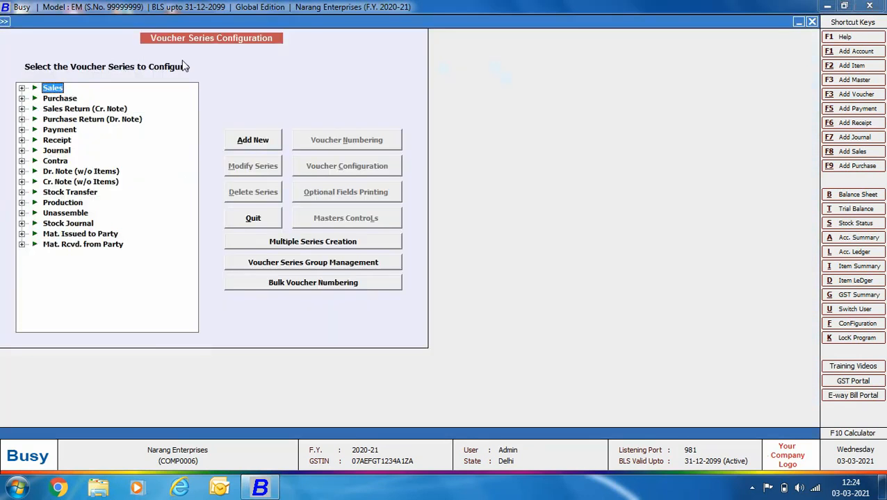
pyautogui.doubleClick(60, 88)
pyautogui.click(64, 98)
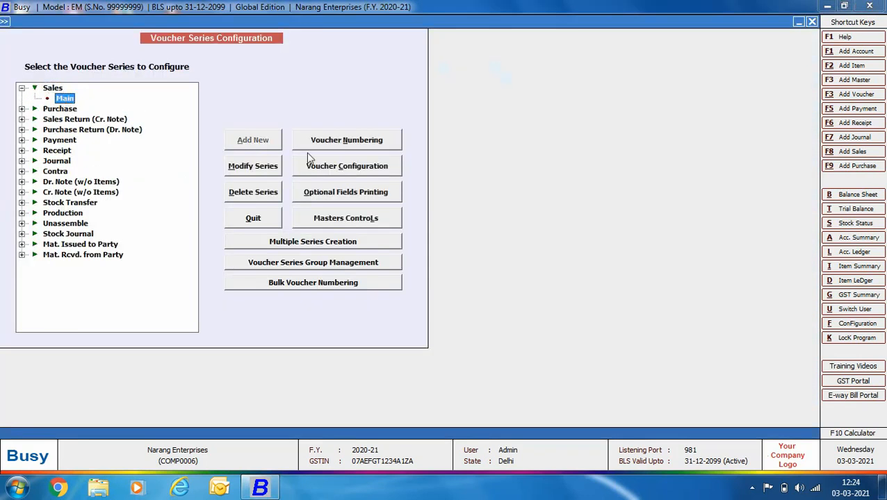
pyautogui.click(327, 166)
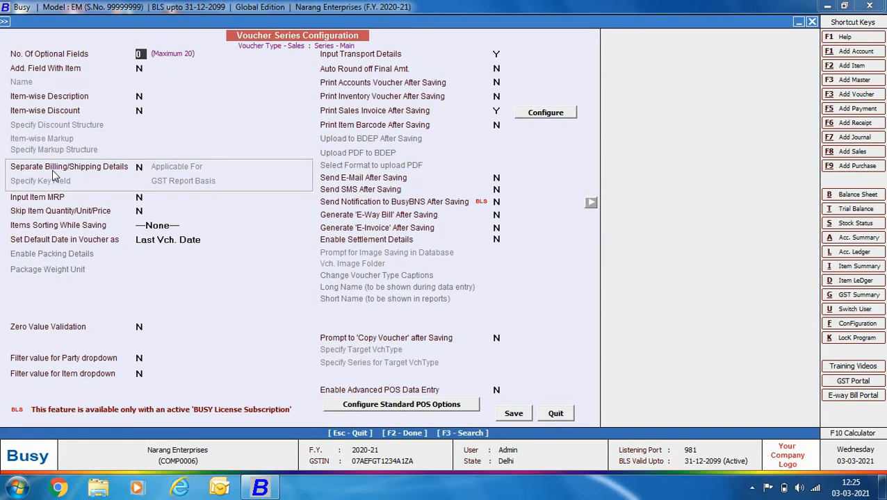
# Step: Set Separate Billing/Shipping Details to Y for Sales Main, keeping All Parties and Party Name
pyautogui.click(139, 167)
pyautogui.press('y')
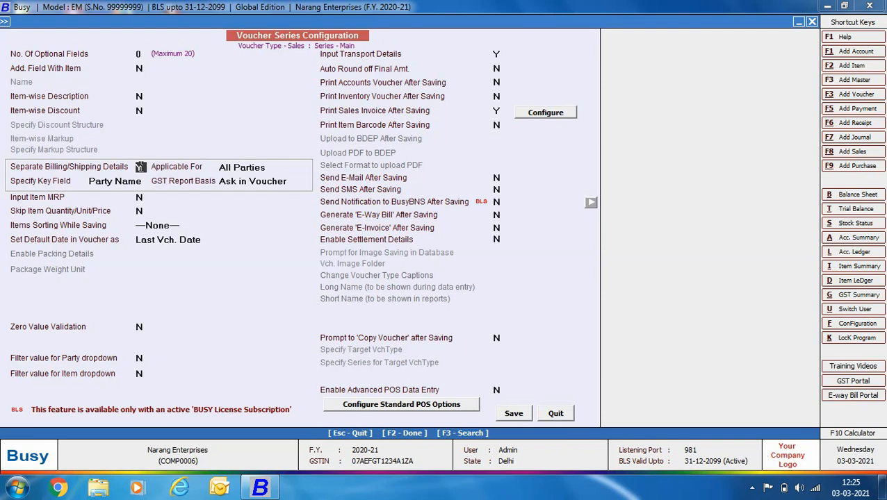
pyautogui.click(496, 54)
# Step: Set E-Way Bill and E-Invoice generation after saving to Y and save the series
pyautogui.click(498, 215)
pyautogui.press('y')
pyautogui.press('Return')
pyautogui.press('y')
pyautogui.click(508, 417)
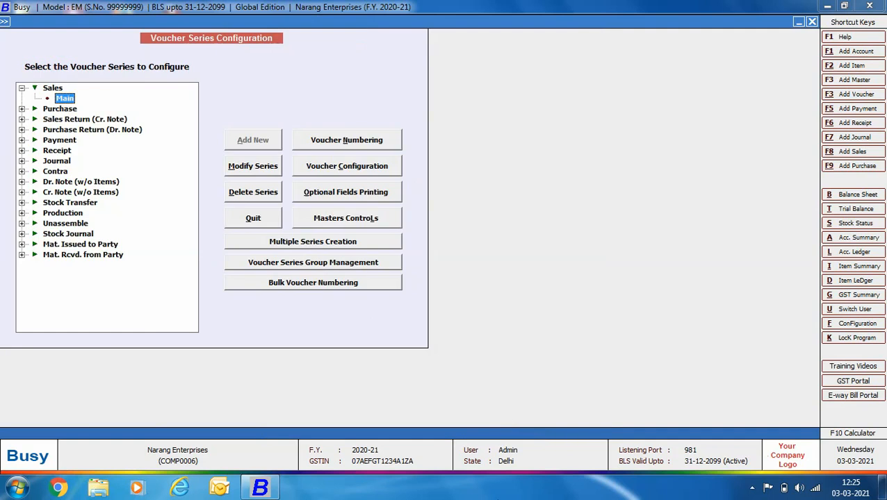
# Step: Open the Standard document print configuration list under Invoice / Document Printing
pyautogui.press('Escape')
pyautogui.click(167, 153)
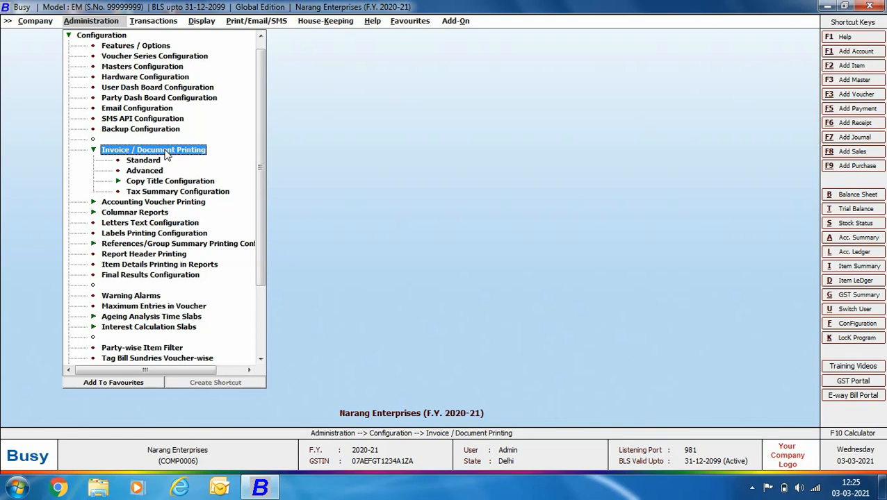
pyautogui.doubleClick(156, 164)
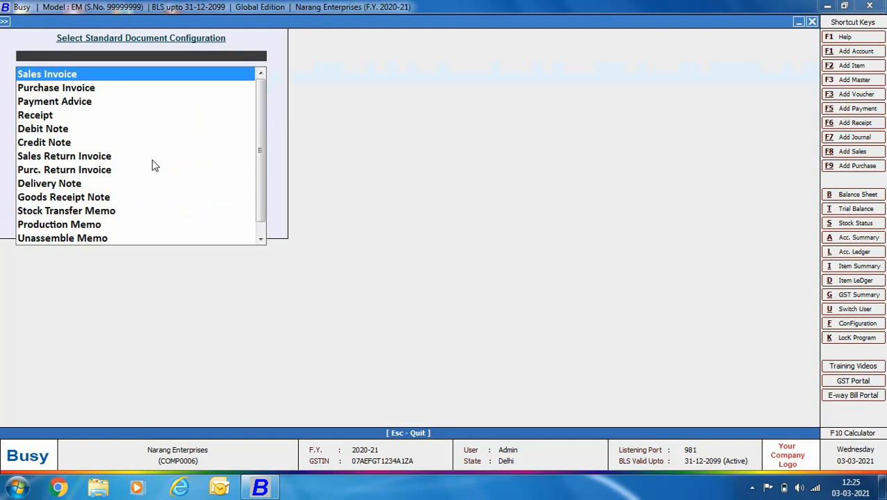
# Step: Open the Sales Invoice print setup, keeping the Print Tax Summary option at Without HSN
pyautogui.press('Return')
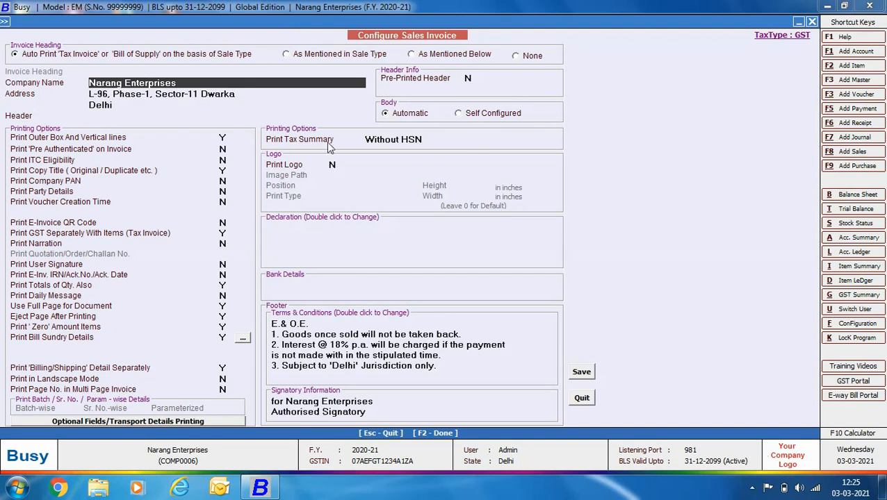
pyautogui.click(438, 140)
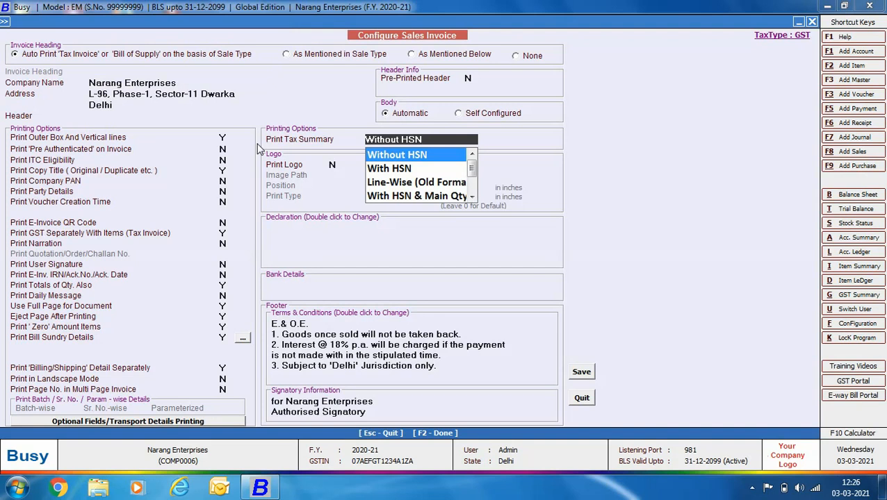
pyautogui.press('Return')
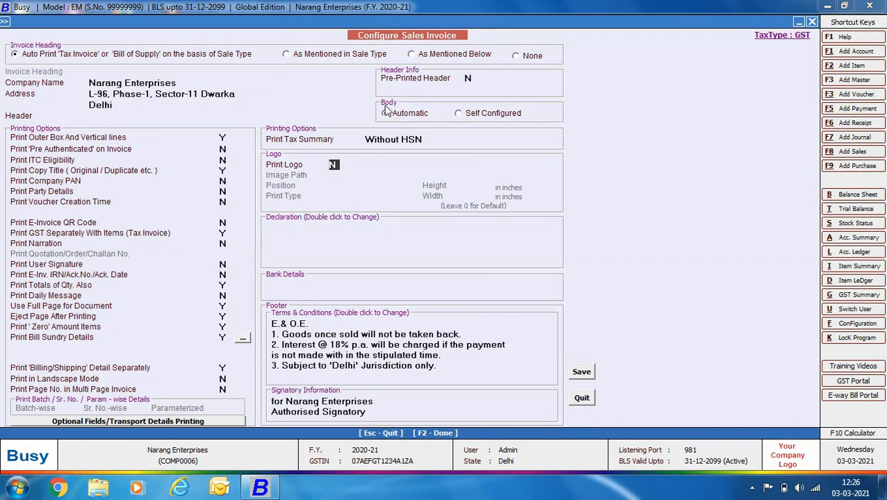
pyautogui.click(461, 114)
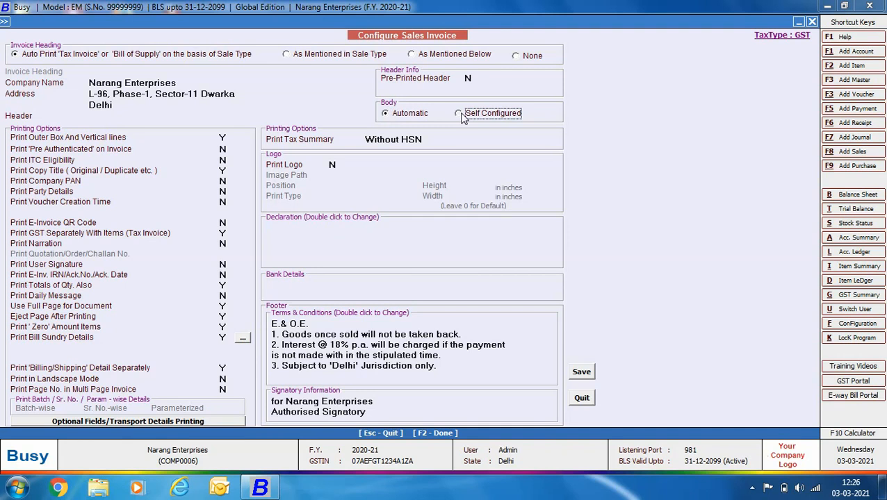
pyautogui.click(460, 114)
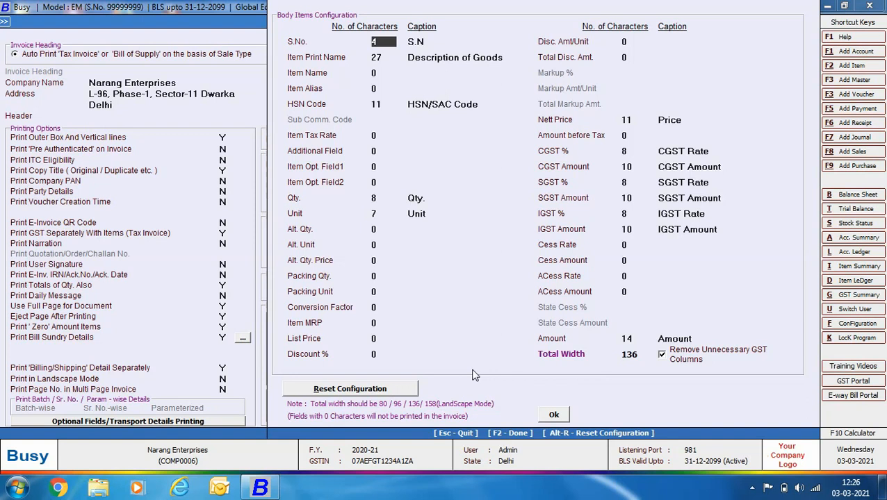
pyautogui.click(553, 416)
pyautogui.click(386, 114)
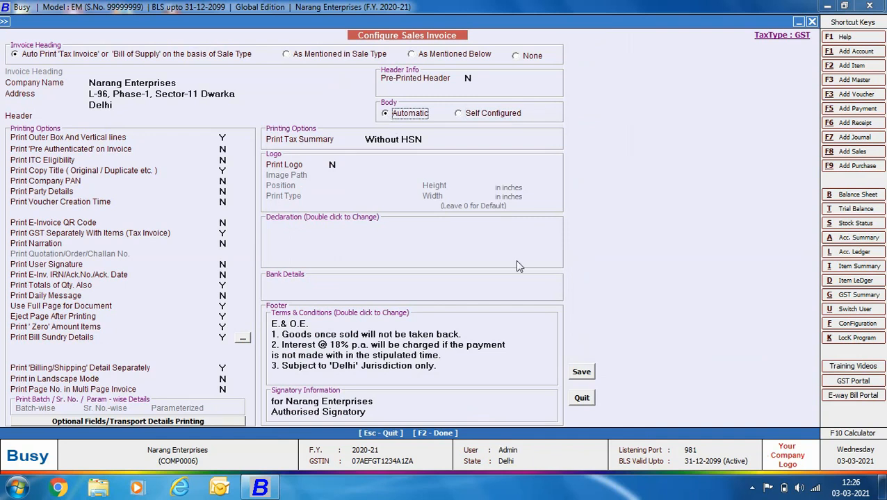
# Step: Save the Sales Invoice print settings, exit the document print list, and advance to the Answers slide
pyautogui.click(582, 372)
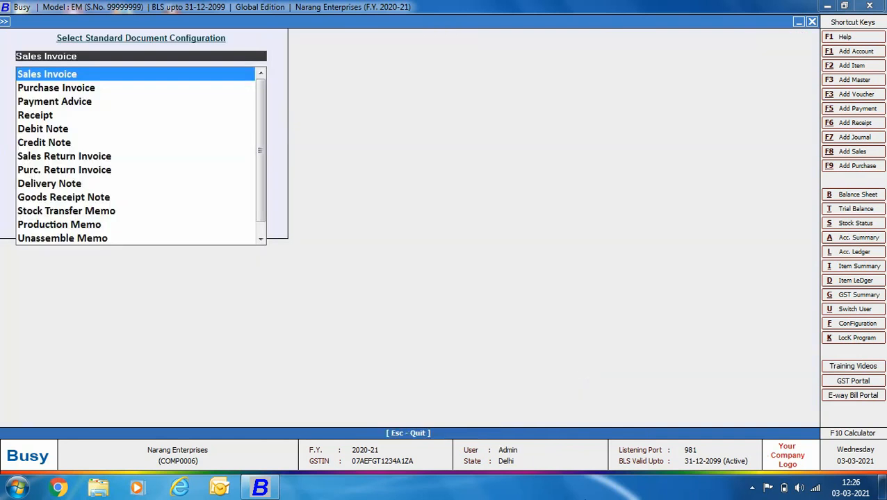
pyautogui.press('Escape')
pyautogui.press('Escape')
pyautogui.press('Escape')
pyautogui.press('Escape')
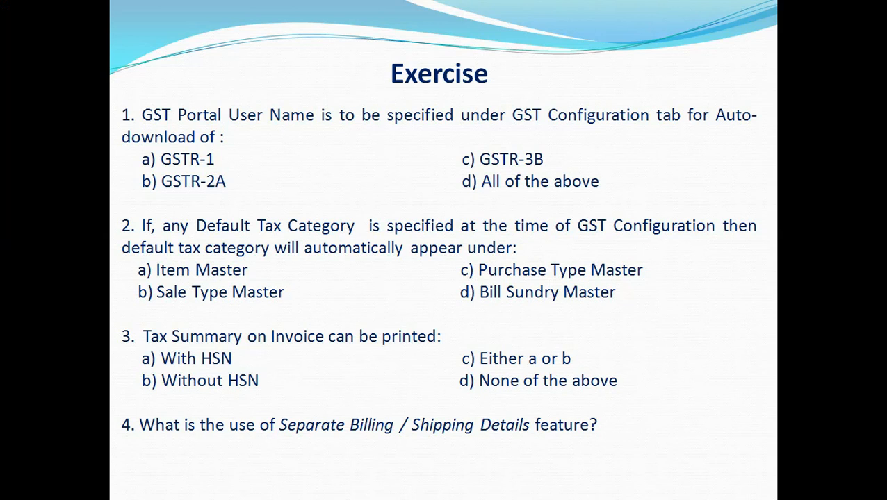
pyautogui.press('Right')
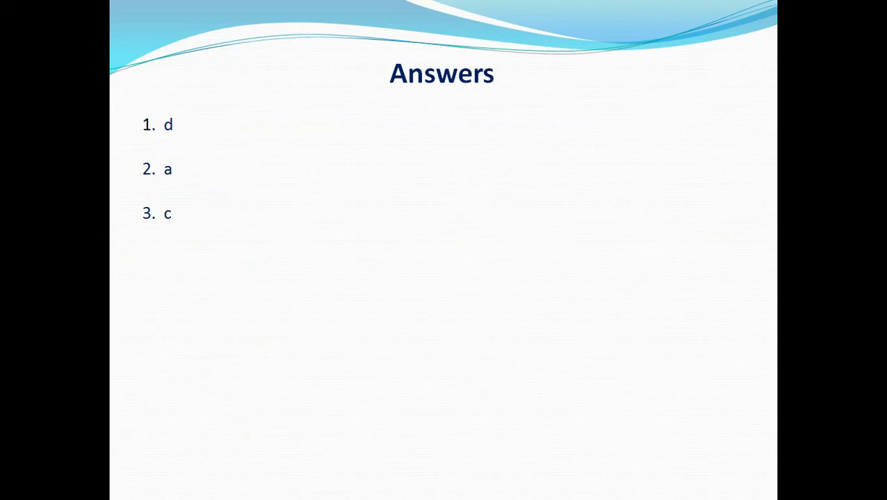